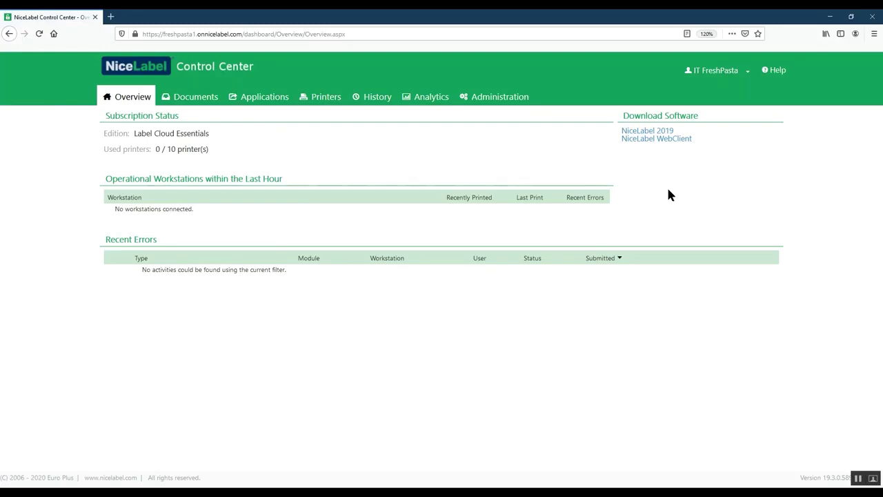
Go to Administration > Access Roles to list the six existing roles
click(506, 101)
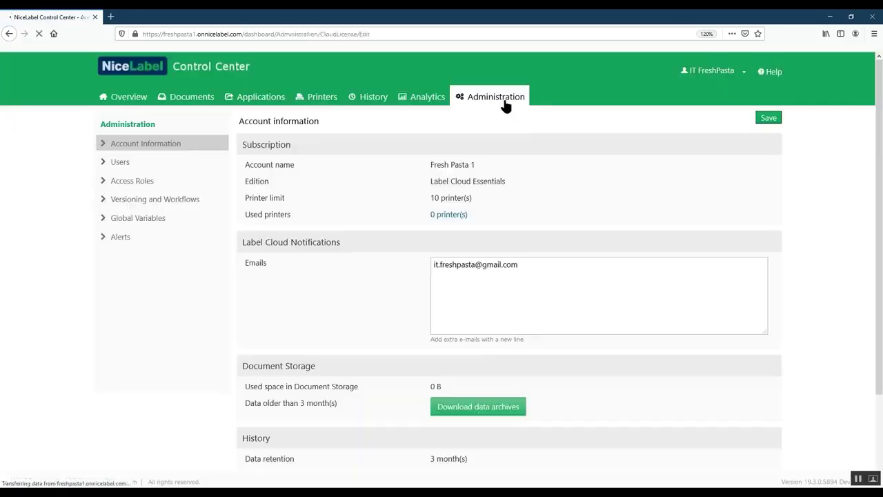
click(160, 183)
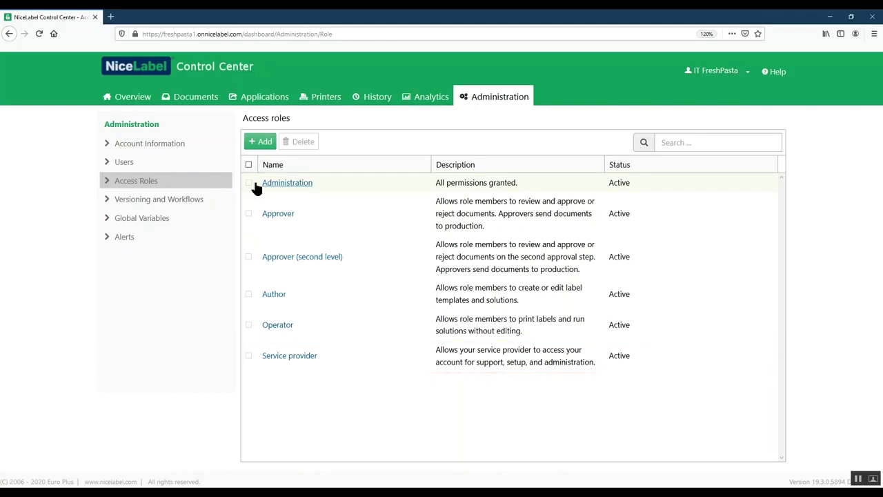
click(295, 185)
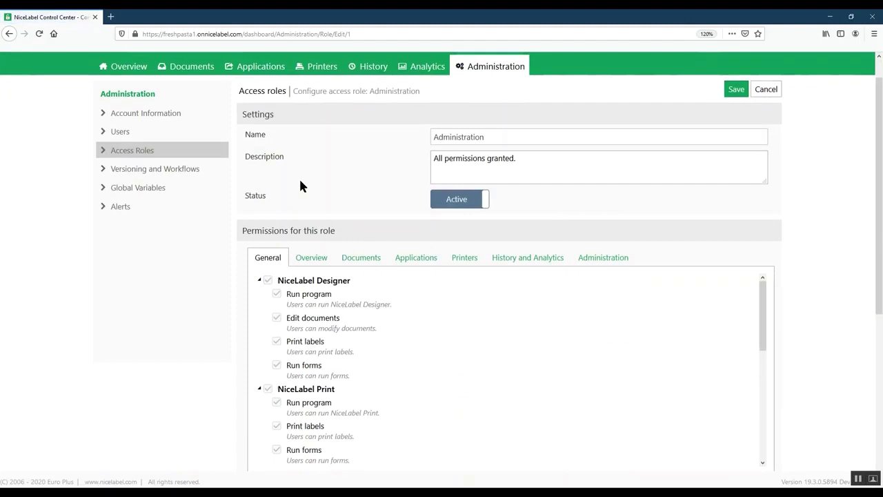
scroll(300, 183, down, 4)
scroll(299, 167, up, 4)
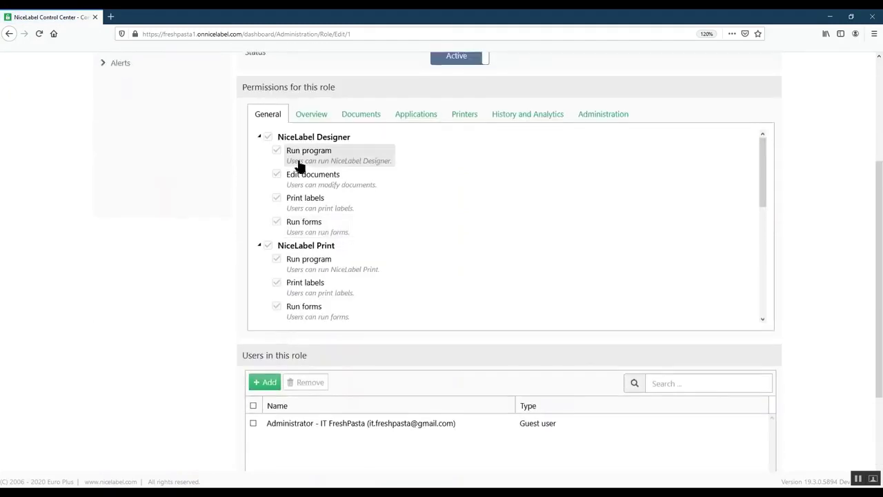
scroll(303, 168, down, 1)
drag(763, 129, 747, 248)
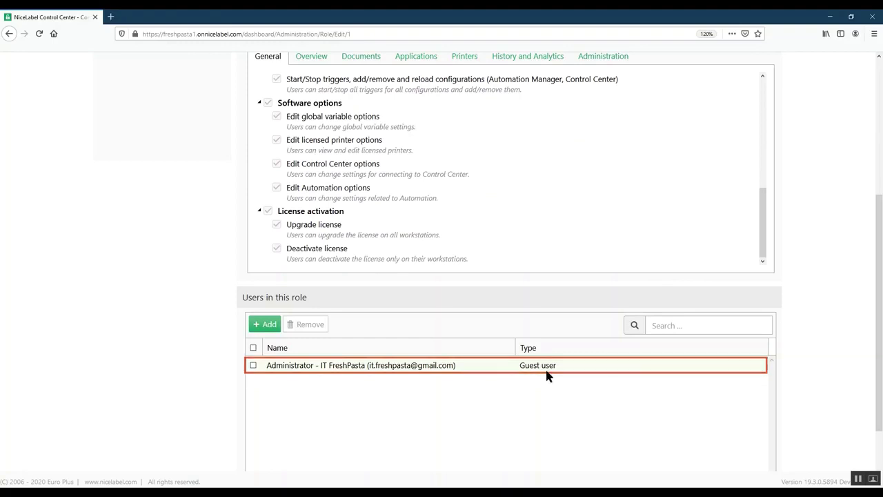
click(9, 33)
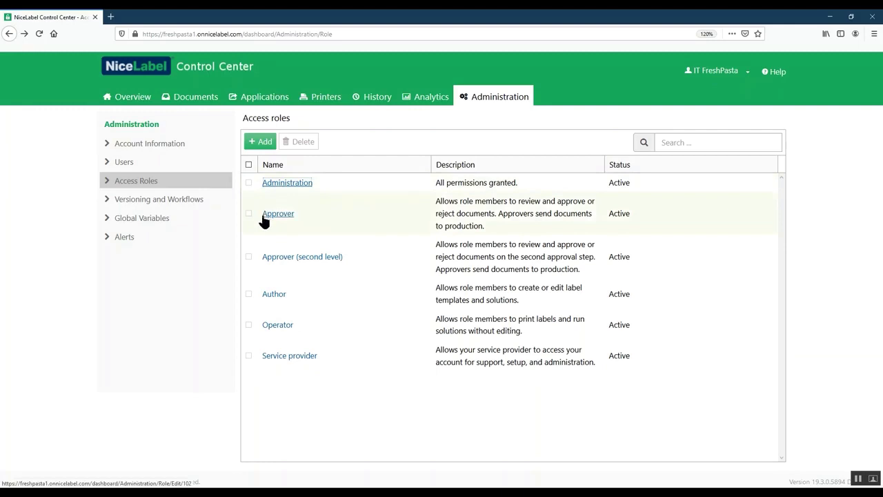
click(268, 296)
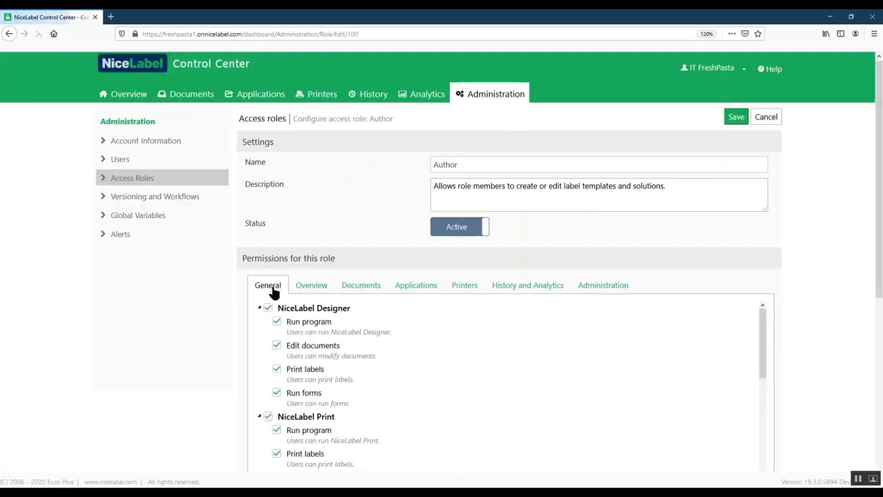
scroll(271, 292, down, 5)
scroll(274, 293, up, 5)
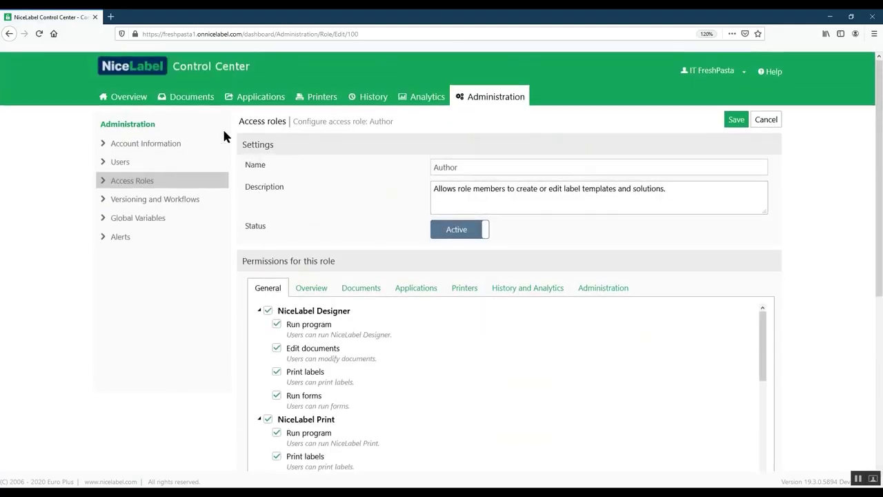
click(9, 33)
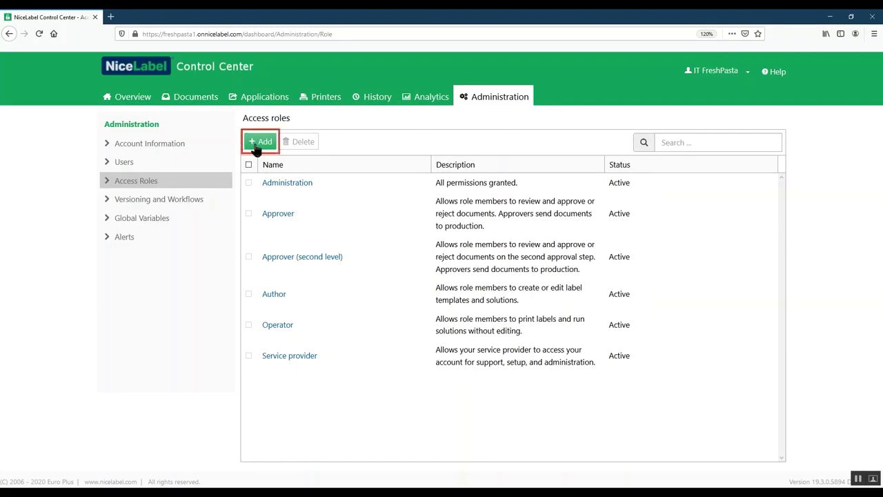
Add a role named Intern, described 'Milan Factory 1 Intern', with status left Active
click(256, 142)
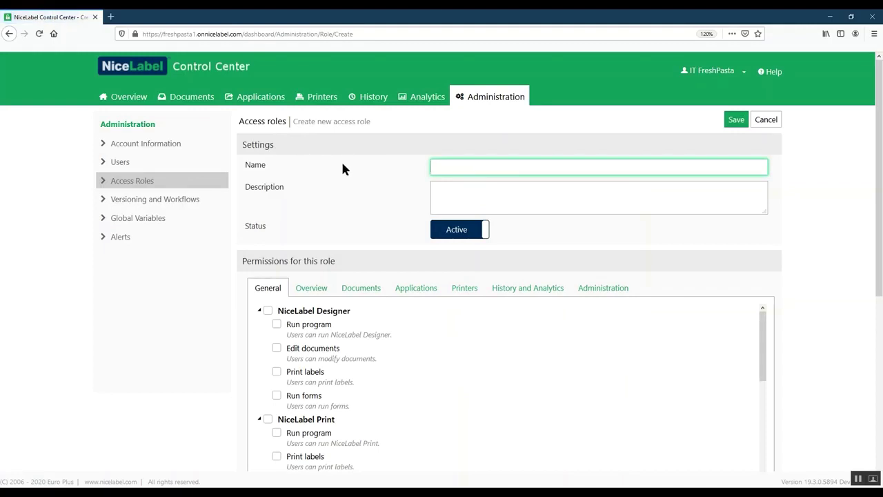
text(Intern)
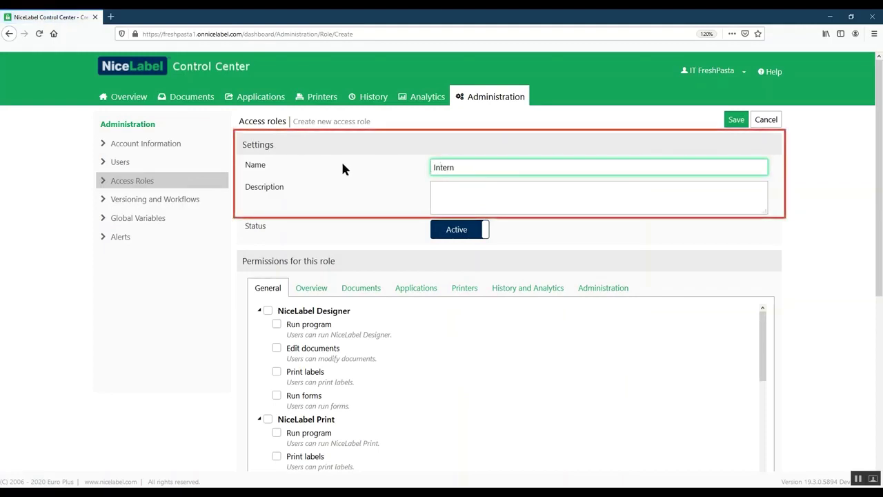
key(Tab)
text(M)
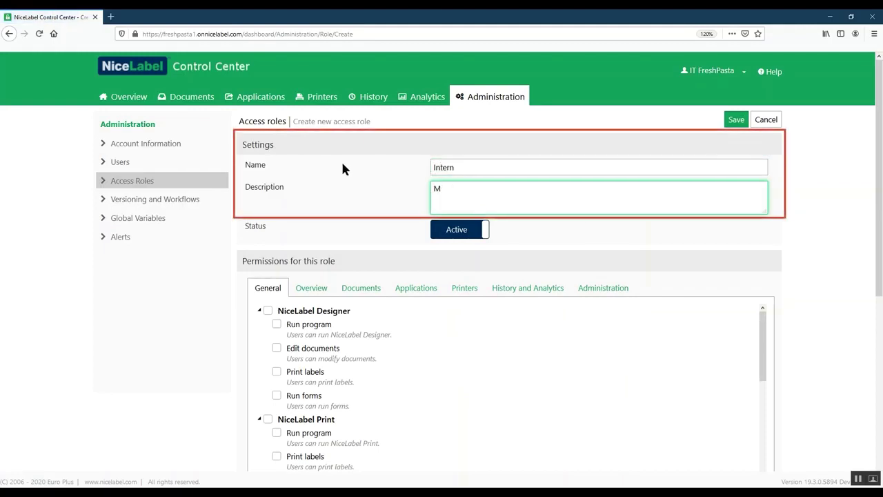
text(ilan Fact)
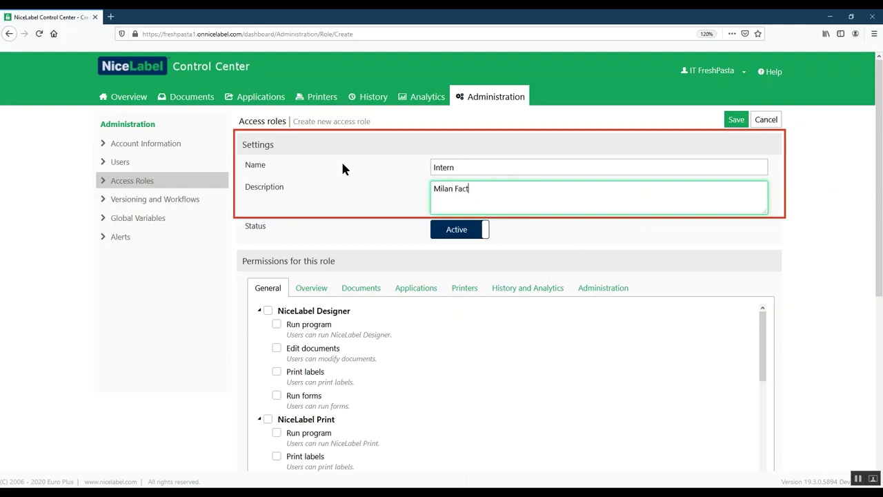
text(ory 1 Intern)
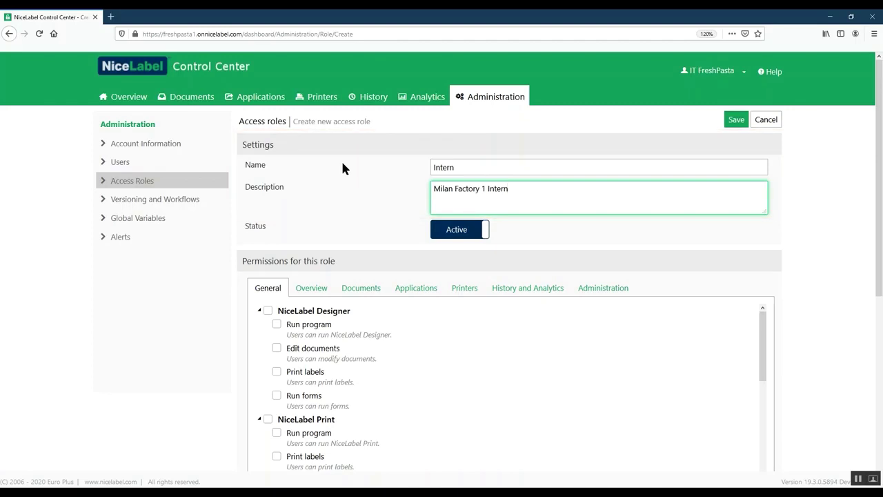
click(485, 234)
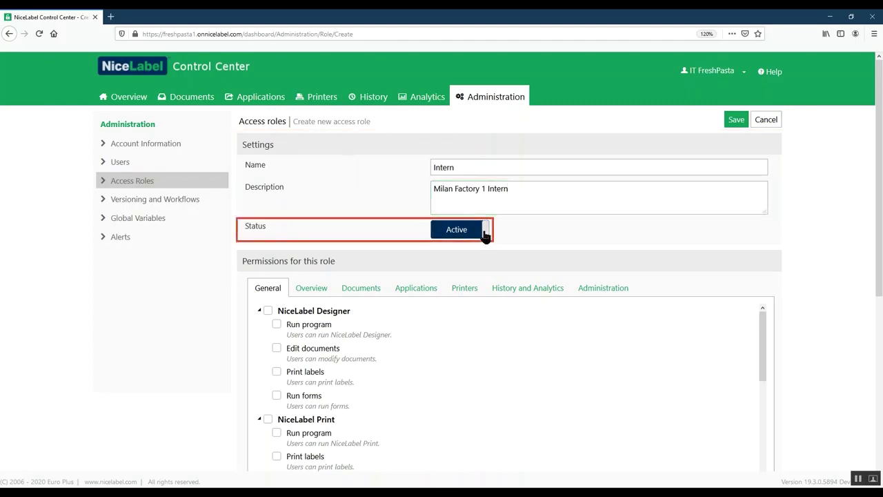
click(485, 233)
click(485, 233)
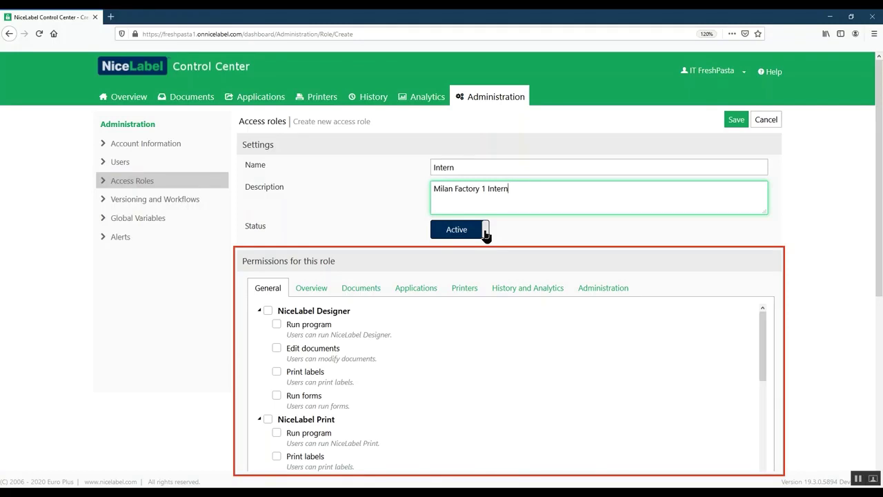
Give Intern custom Storage rights on Work for intern: read, create, update, delete files and folders
click(361, 288)
scroll(369, 238, down, 5)
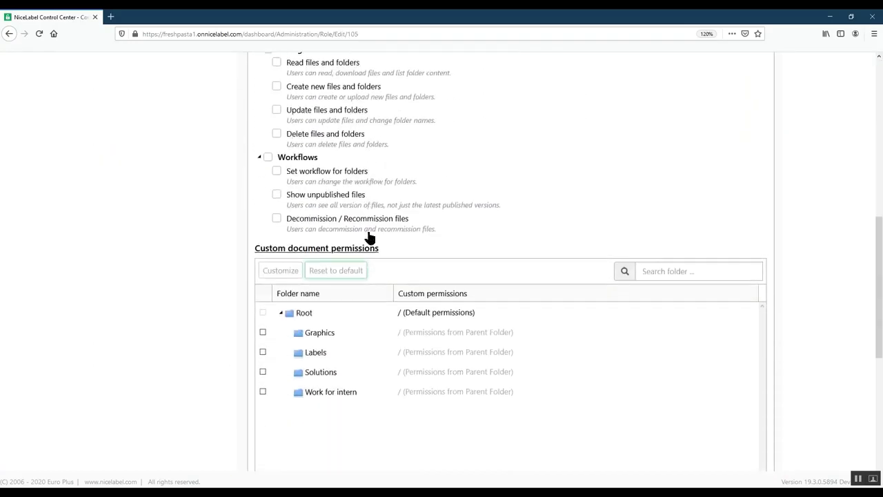
scroll(369, 236, down, 3)
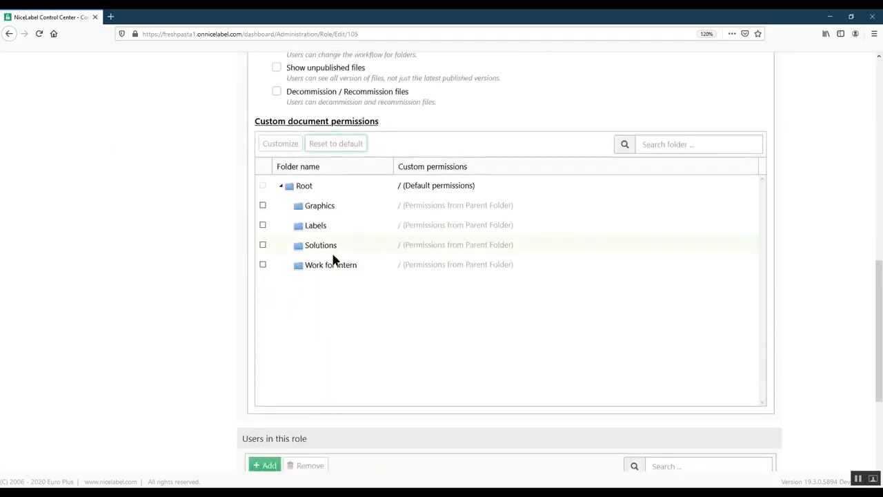
click(263, 265)
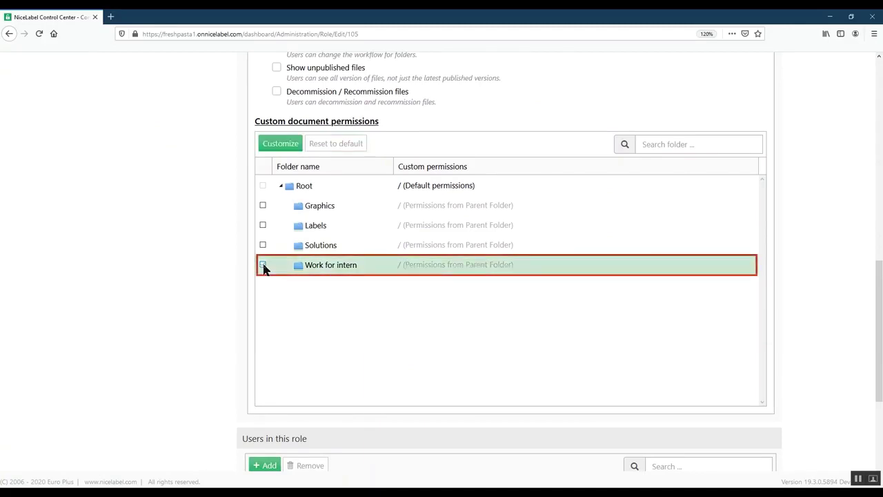
click(283, 145)
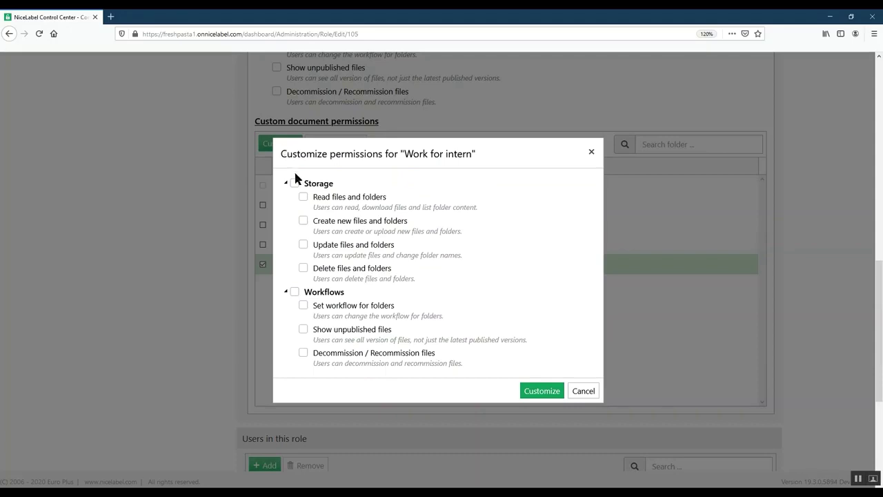
click(294, 183)
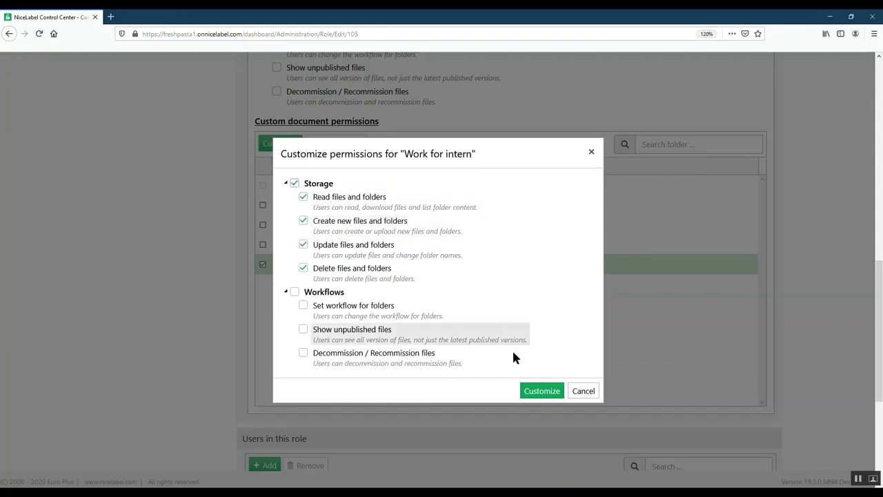
click(542, 393)
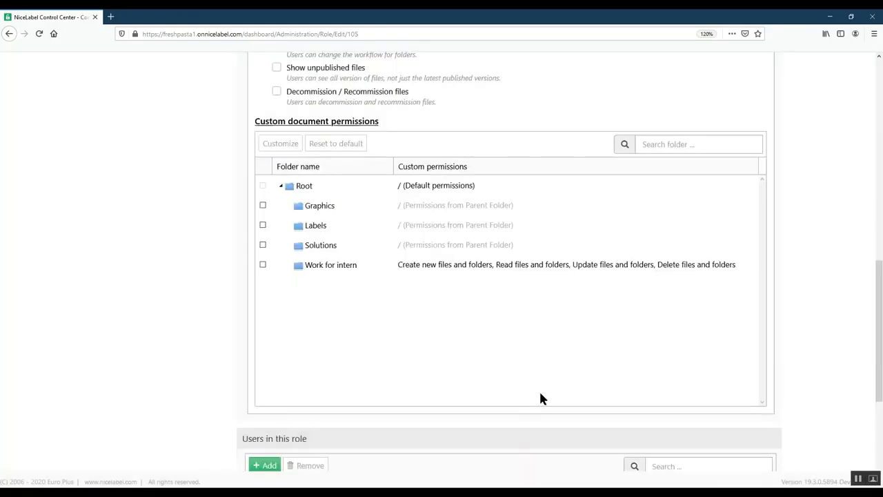
scroll(593, 386, up, 3)
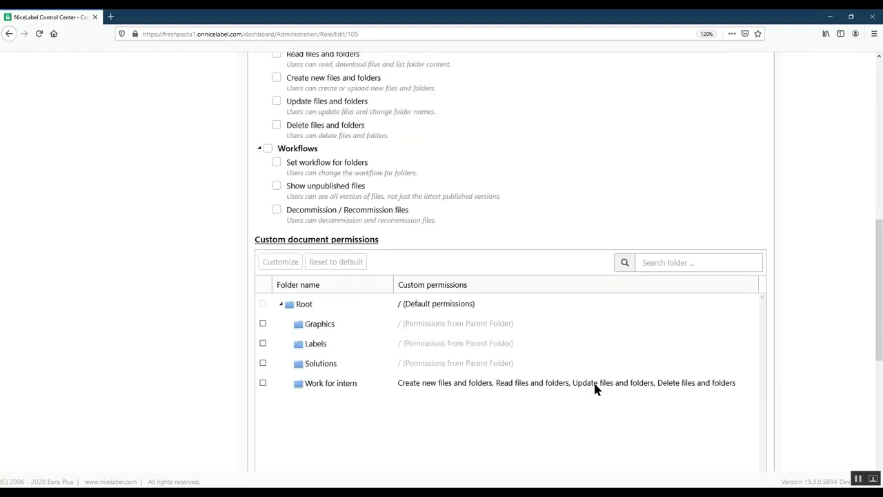
Grant the Intern role all NiceLabel Designer permissions and the View print queues permission
scroll(593, 380, up, 6)
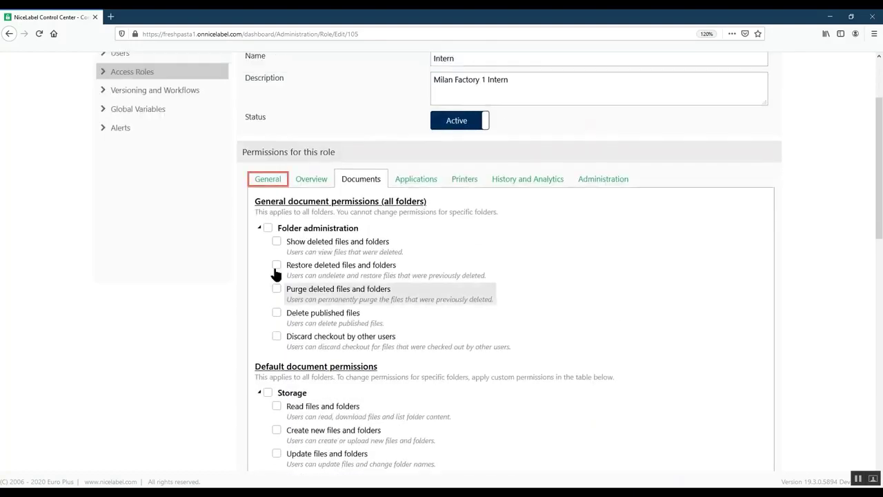
click(266, 181)
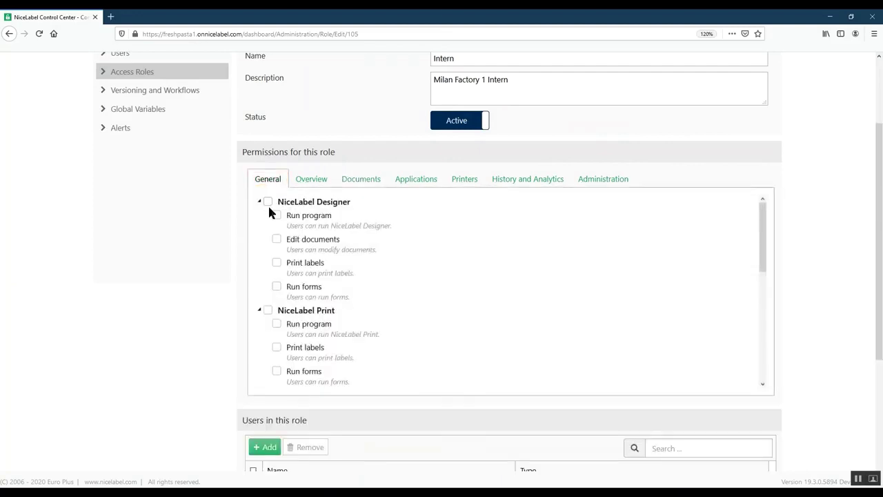
click(267, 202)
click(467, 181)
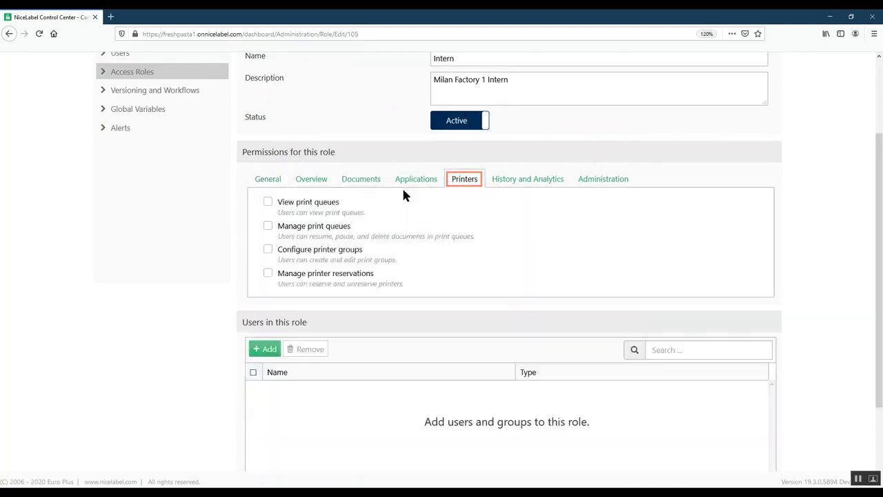
click(268, 203)
scroll(229, 212, down, 3)
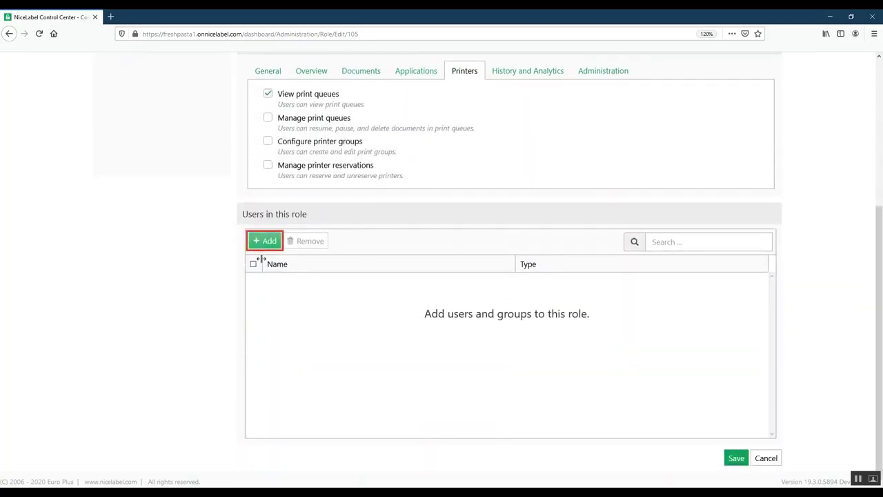
Search for the existing intern user, add them to the role, and save the Intern role
click(264, 241)
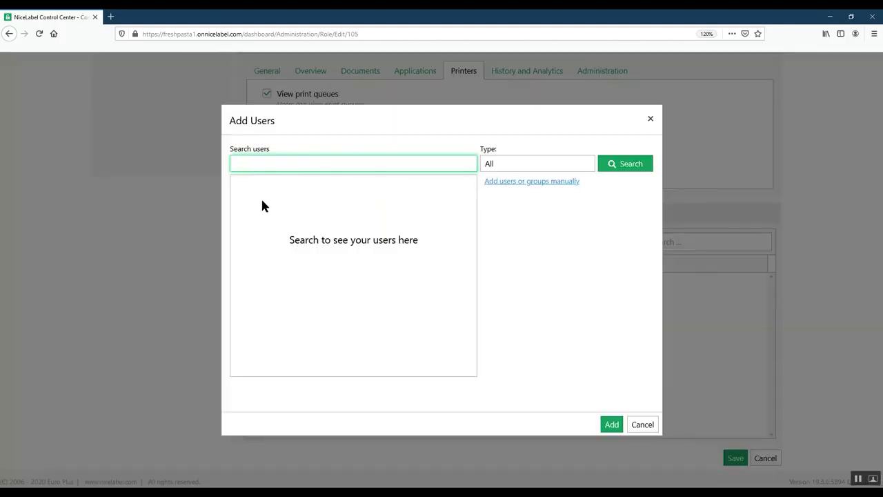
text(Ian)
key(Return)
click(264, 198)
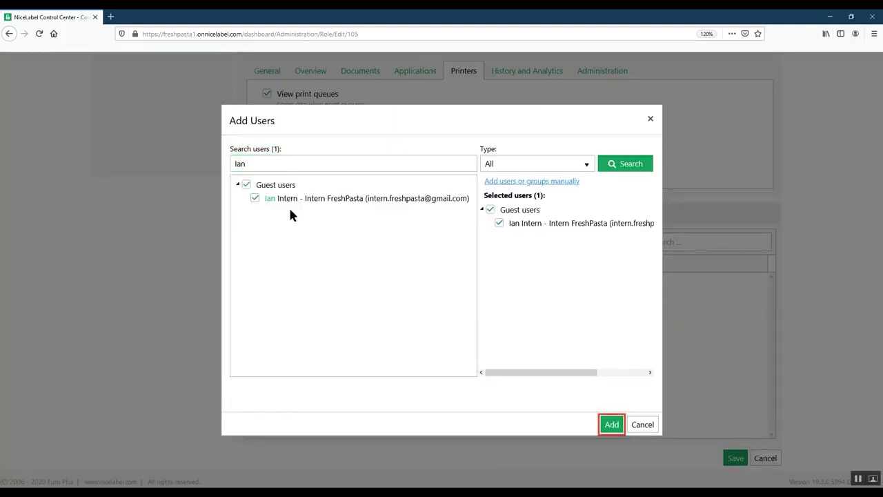
click(611, 426)
click(734, 459)
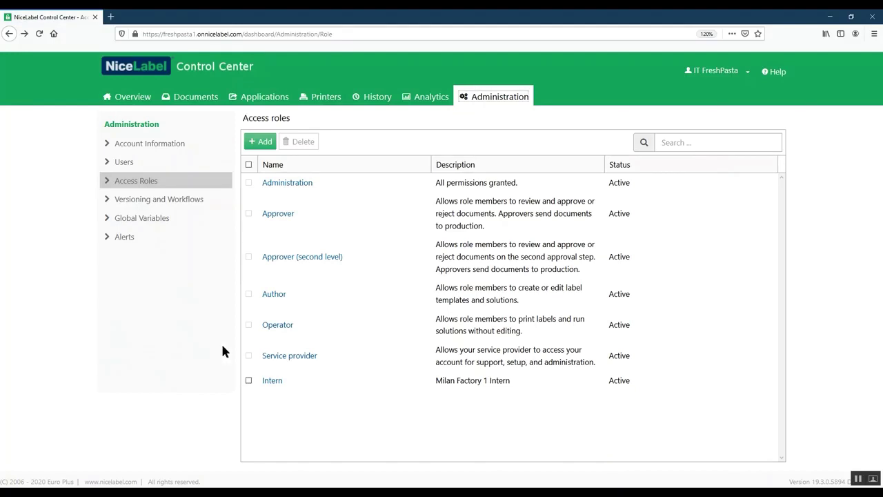
Remove Operator from the intern user's access roles, keeping only Intern, and save the user
click(115, 162)
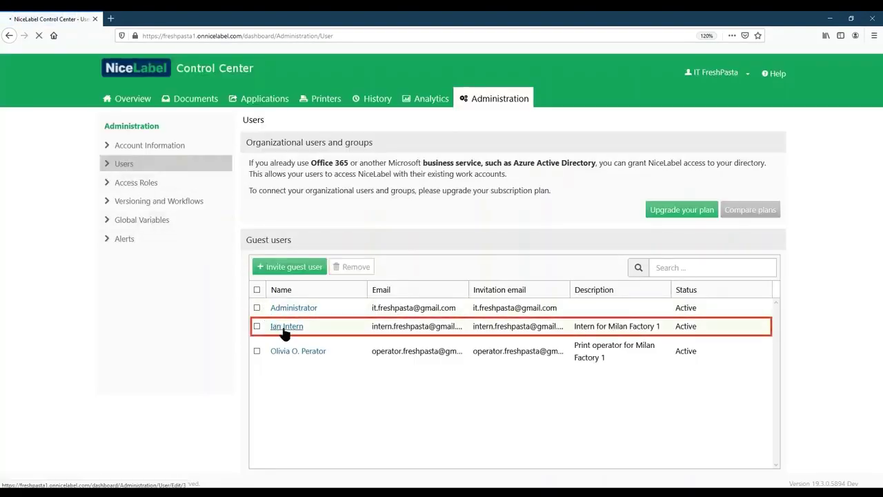
scroll(284, 333, down, 5)
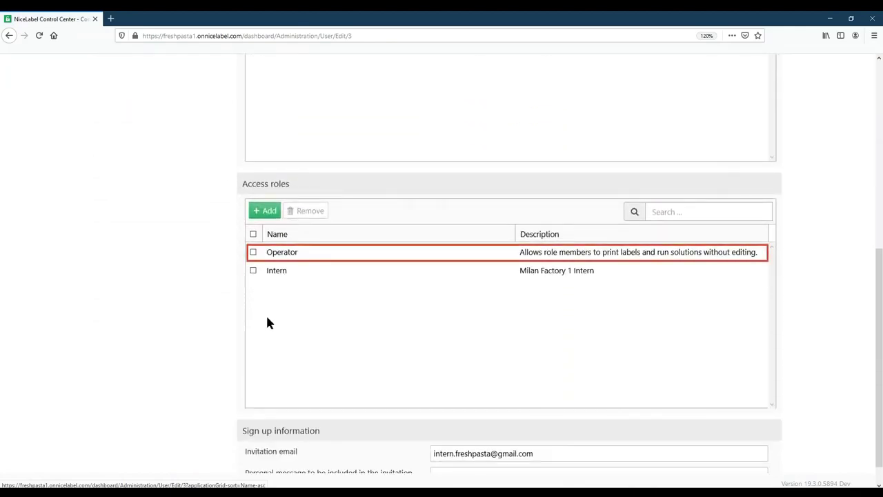
click(252, 253)
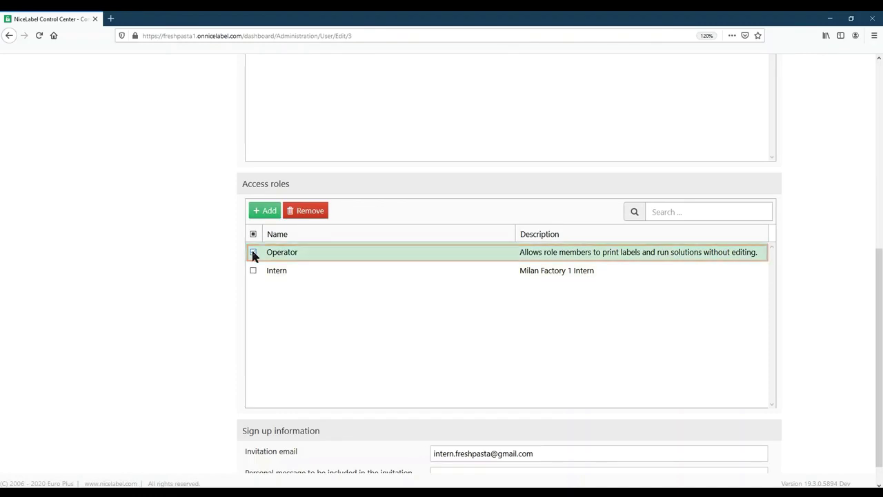
click(310, 212)
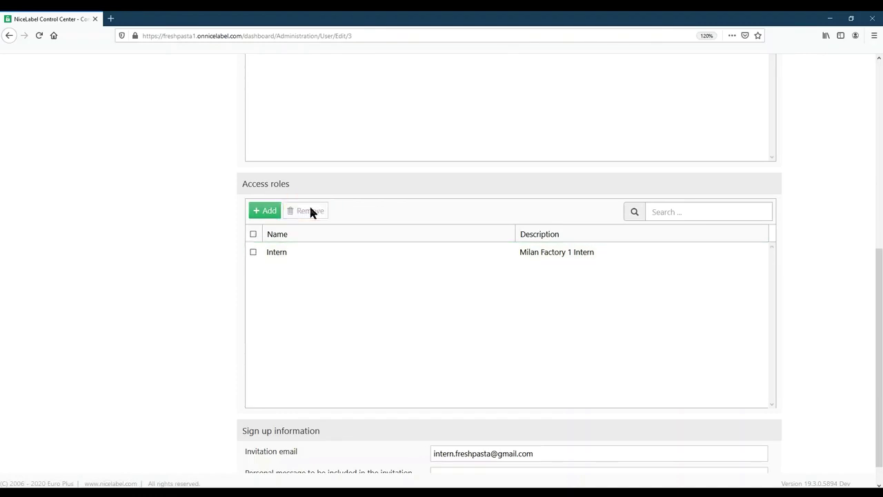
scroll(791, 229, up, 5)
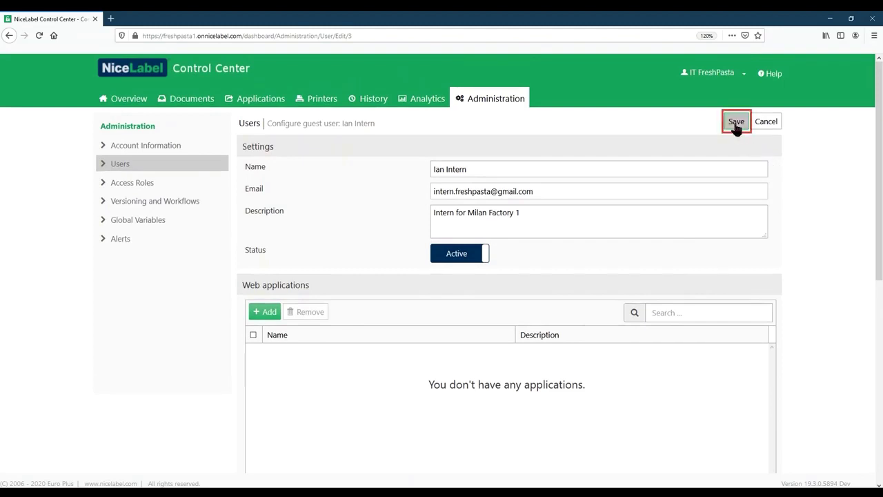
click(735, 125)
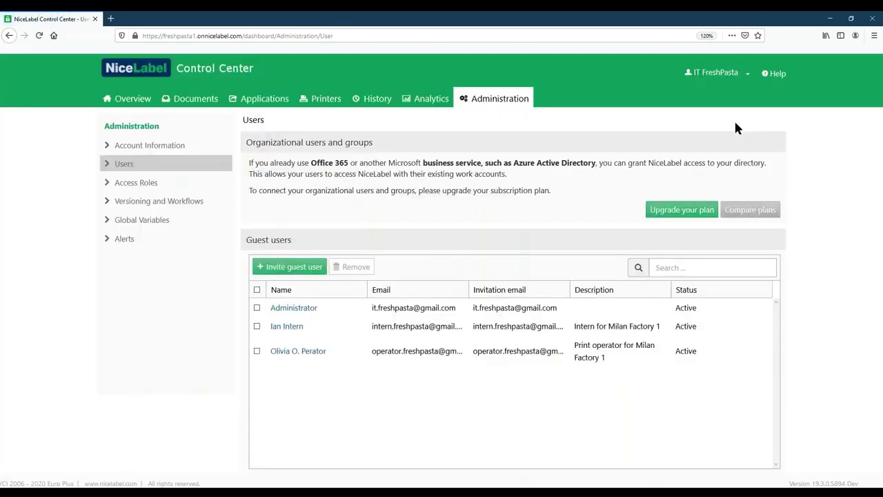
Attach the Intern access role to the new guest user and send the invitation
click(289, 327)
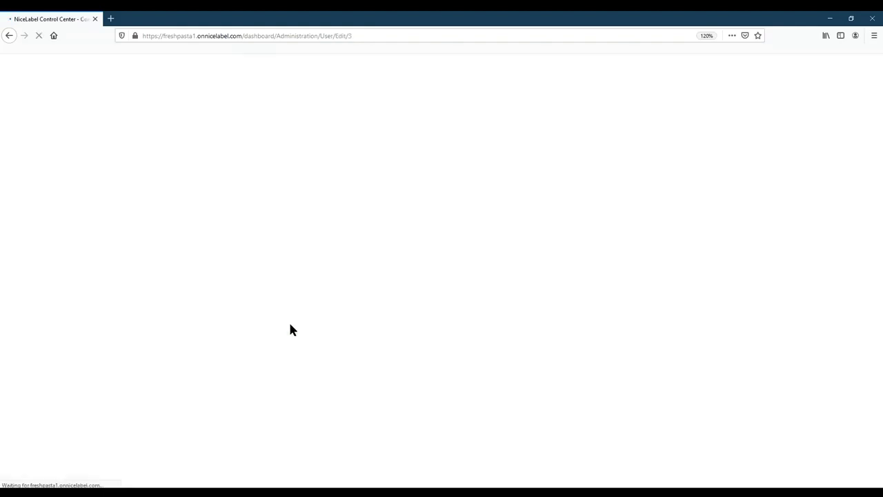
scroll(289, 328, down, 5)
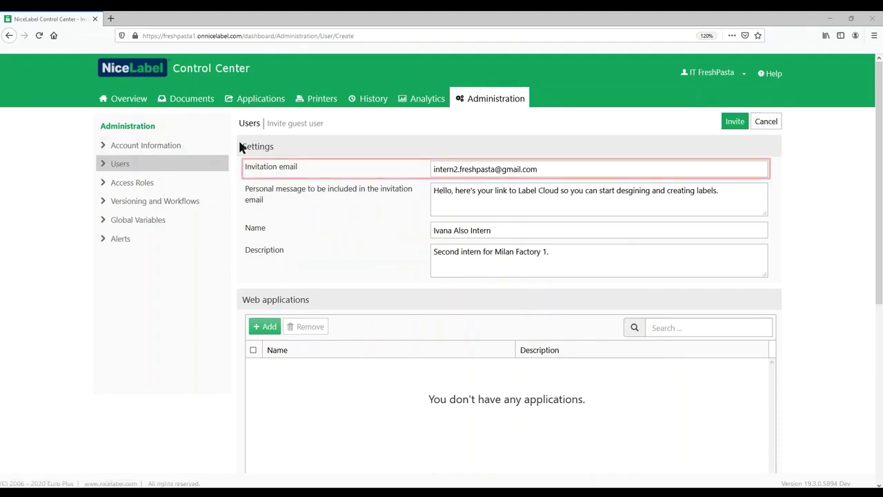
scroll(237, 328, down, 4)
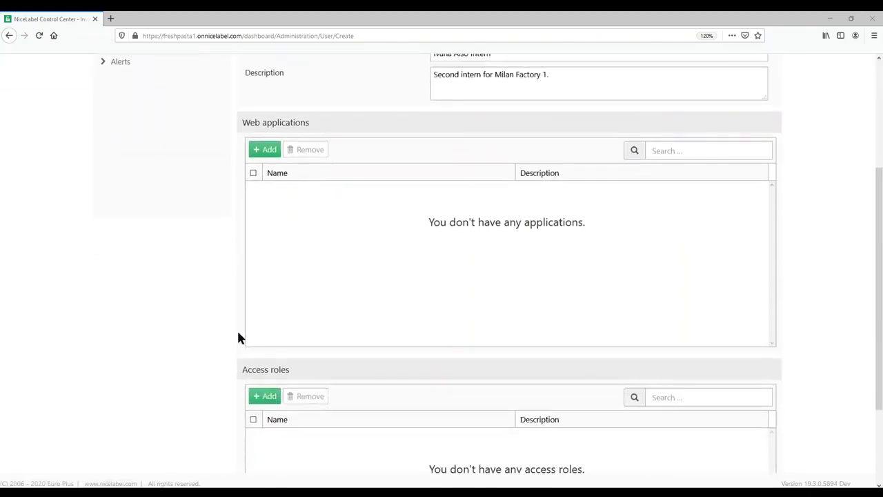
click(265, 283)
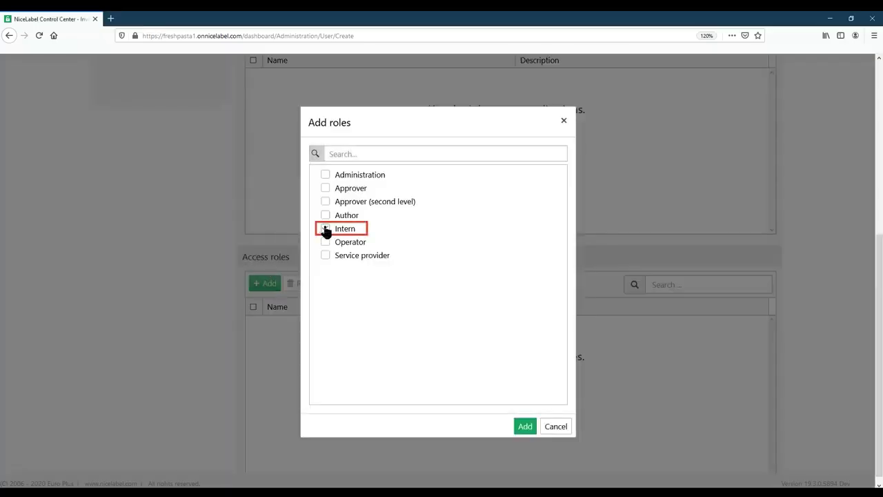
click(325, 229)
click(528, 426)
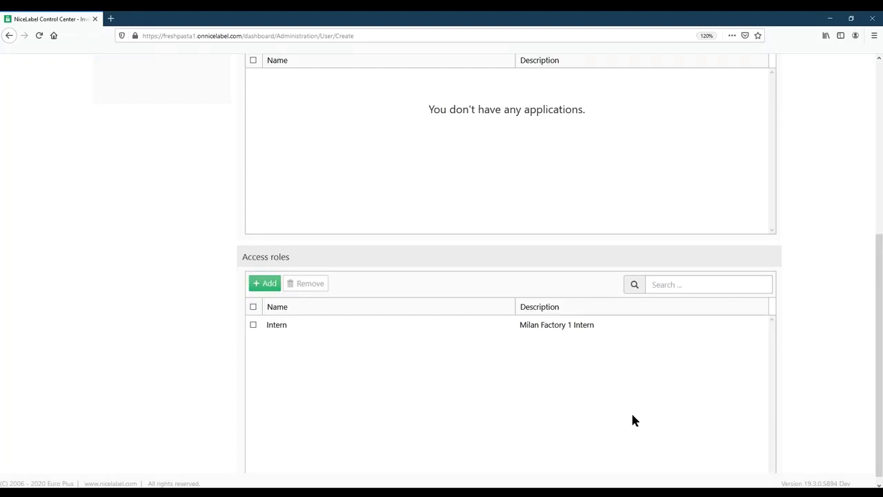
scroll(800, 321, up, 10)
click(731, 122)
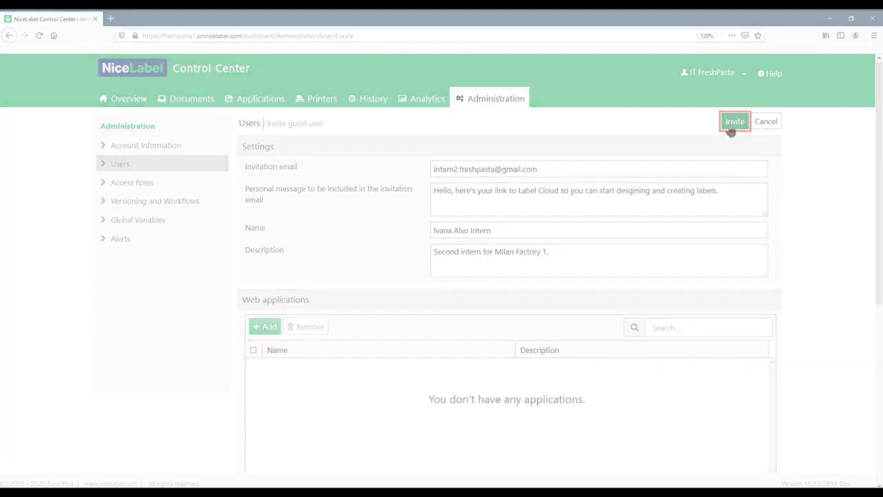